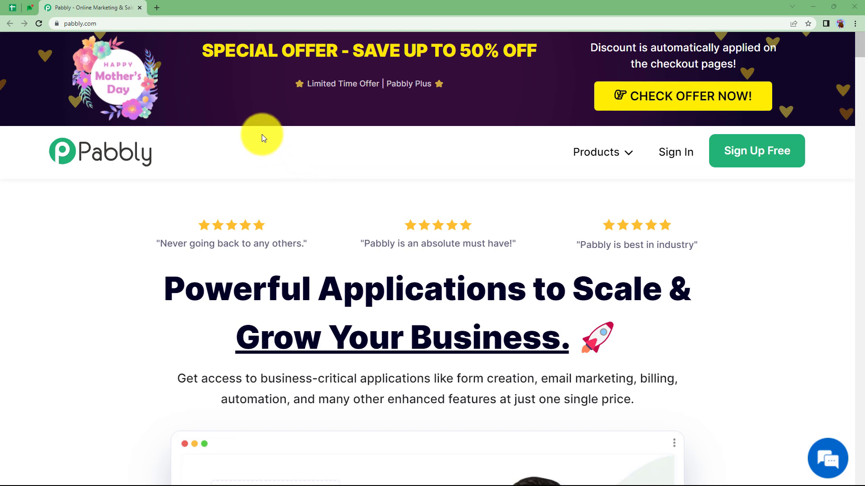
Step: Glance at the Tickets/ Issues Google Chat space, then open Pabbly Connect via Access Now in a new tab
left_click(29, 10)
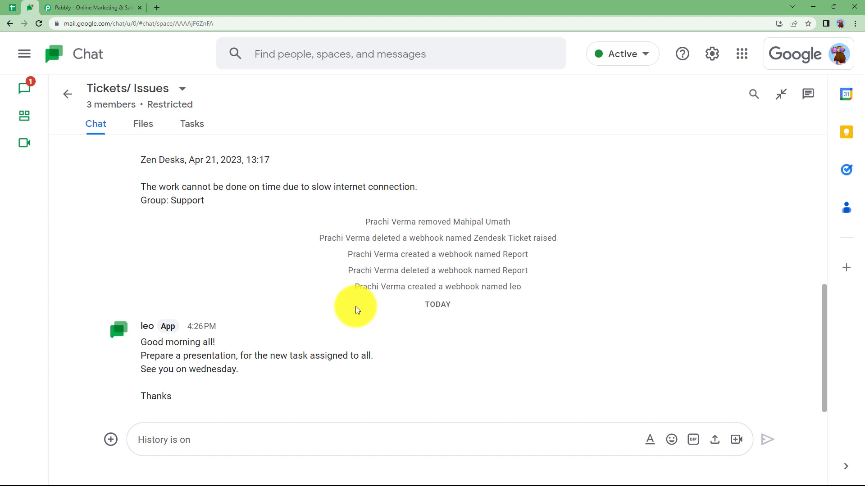
left_click(106, 5)
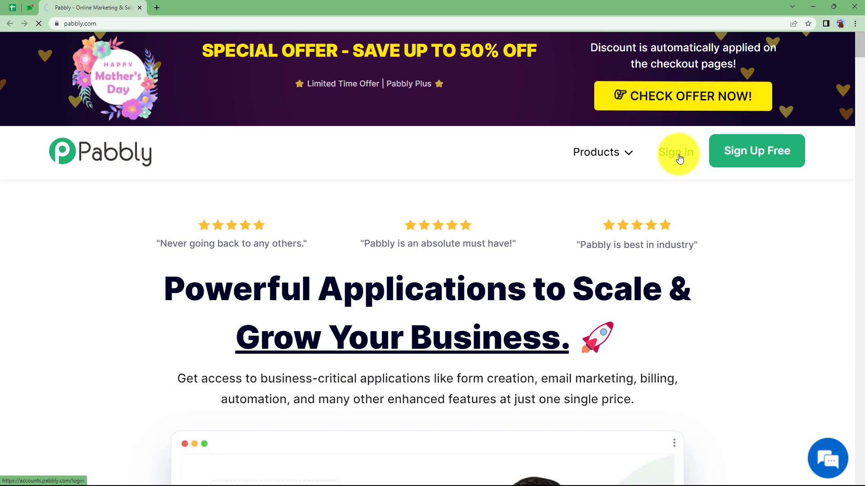
scroll(228, 279, "down", 2)
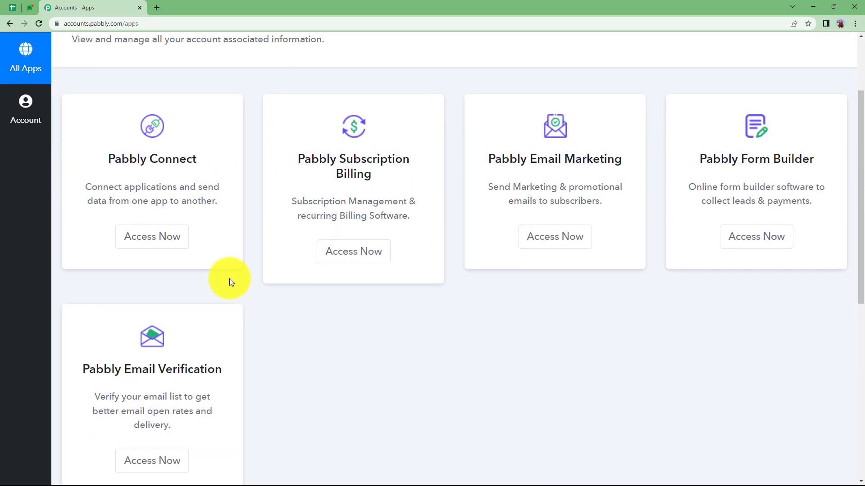
scroll(230, 279, "down", 1)
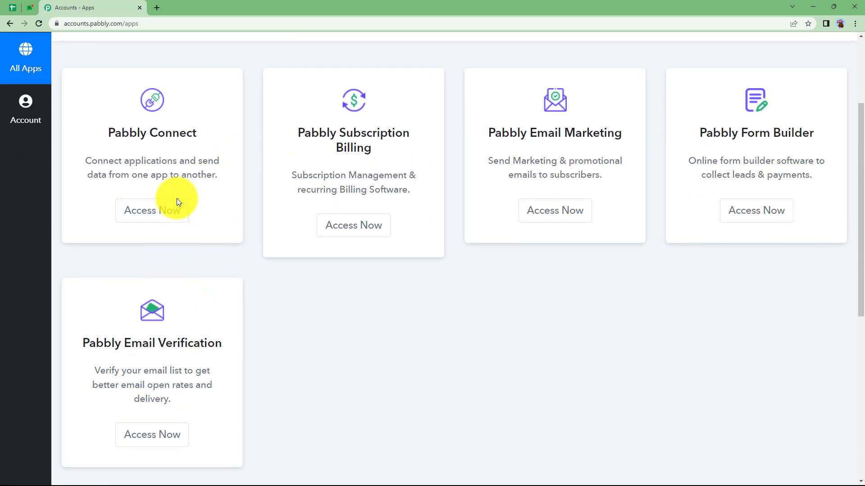
left_click_drag(102, 132, 210, 130)
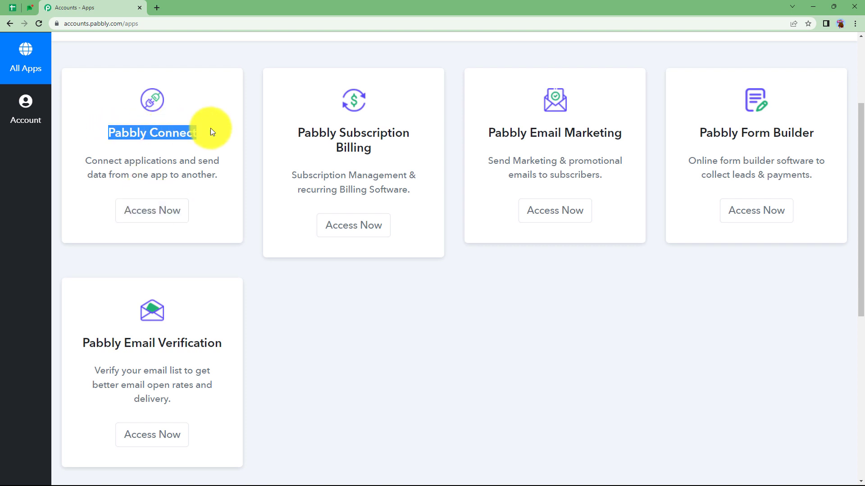
left_click(226, 132)
left_click(165, 213)
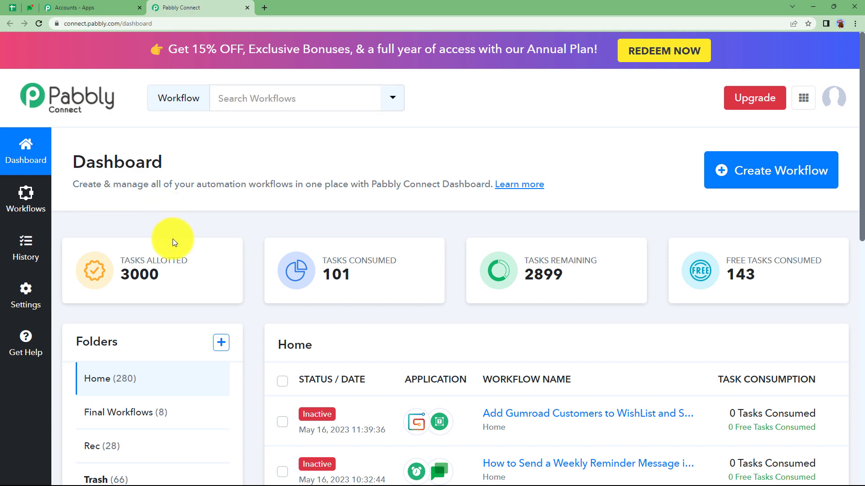
scroll(485, 327, "down", 3)
scroll(486, 329, "up", 2)
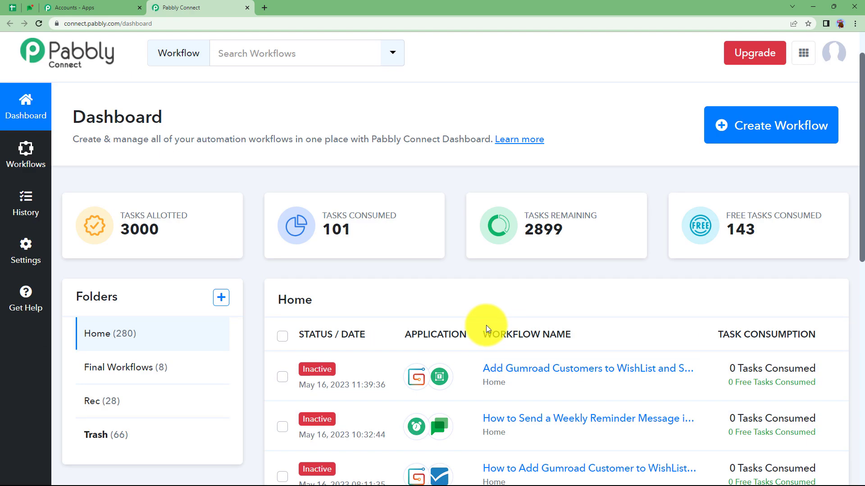
scroll(486, 325, "up", 1)
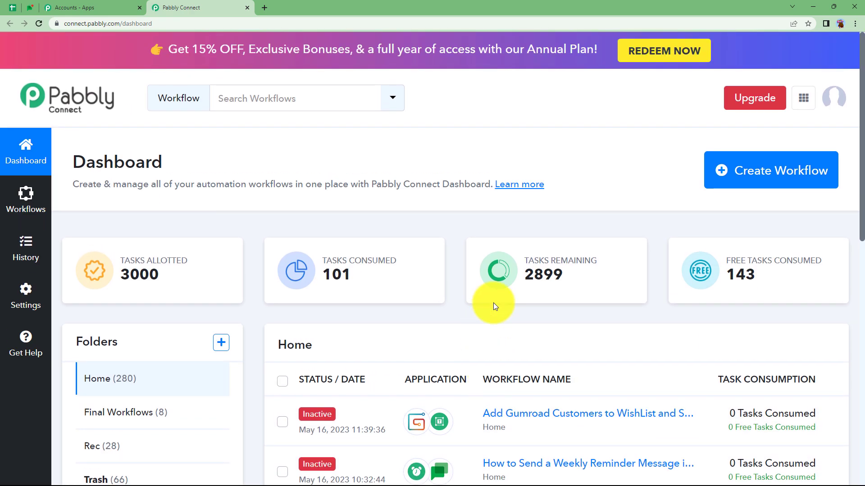
Step: Create the workflow 'Send a Weekly Reminder Message on Google Chat'
left_click(761, 183)
type("Send a Weekly Reminder Message on Google Chat")
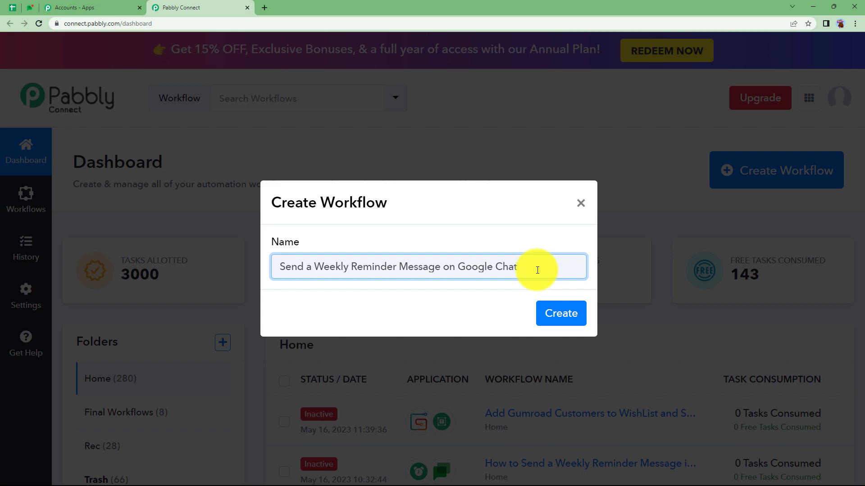
left_click(550, 317)
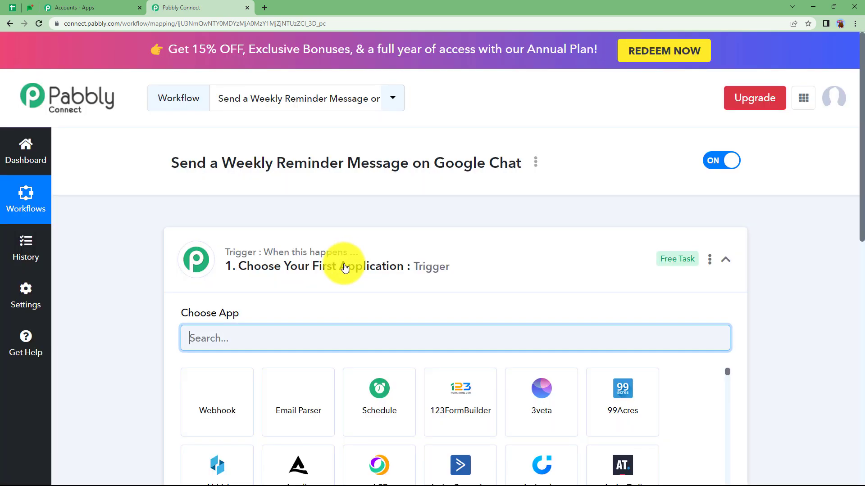
Step: Toggle the empty Trigger and Action cards to look over their app choices
left_click(286, 267)
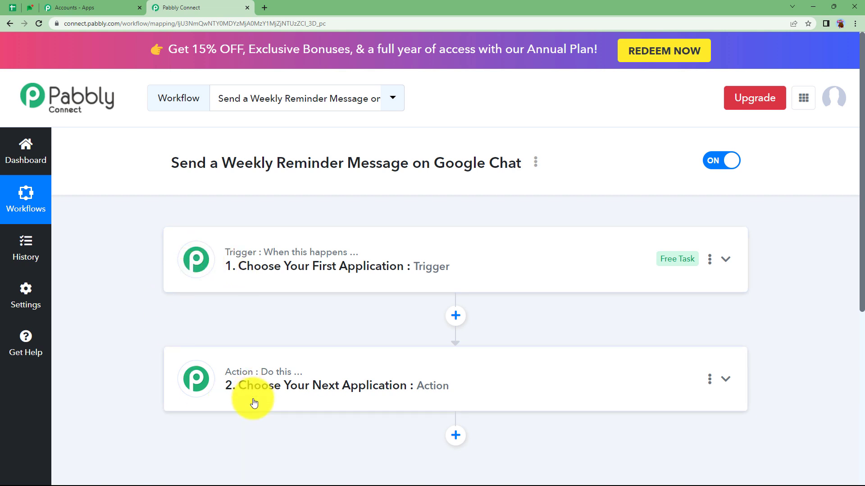
left_click(281, 271)
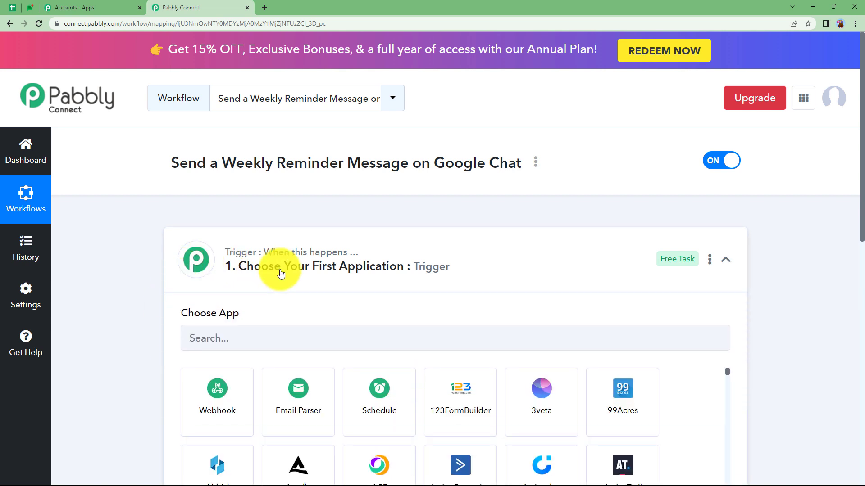
left_click(280, 272)
left_click(274, 264)
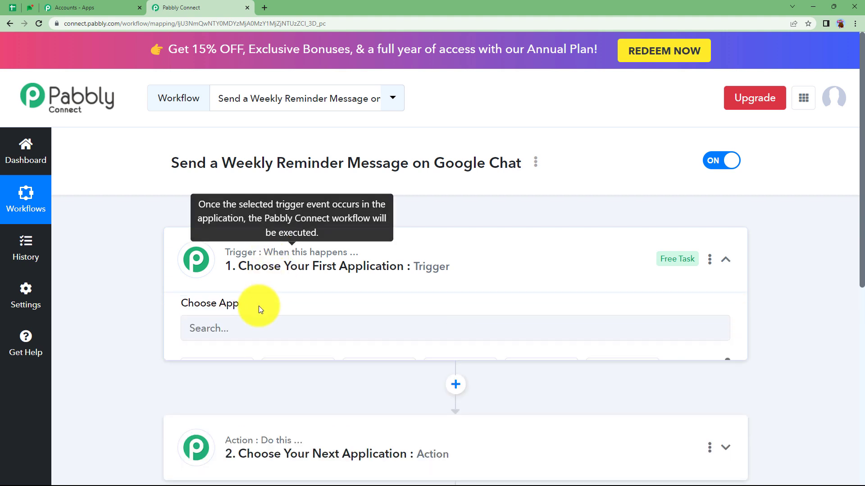
left_click(219, 265)
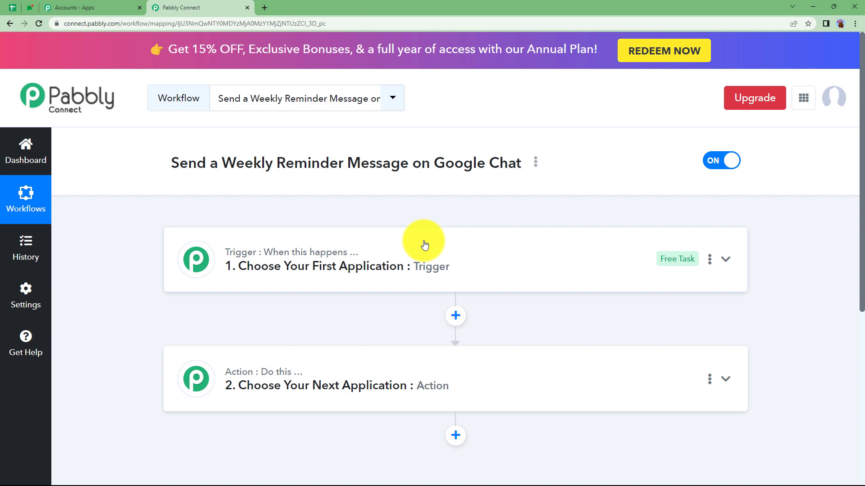
left_click(280, 390)
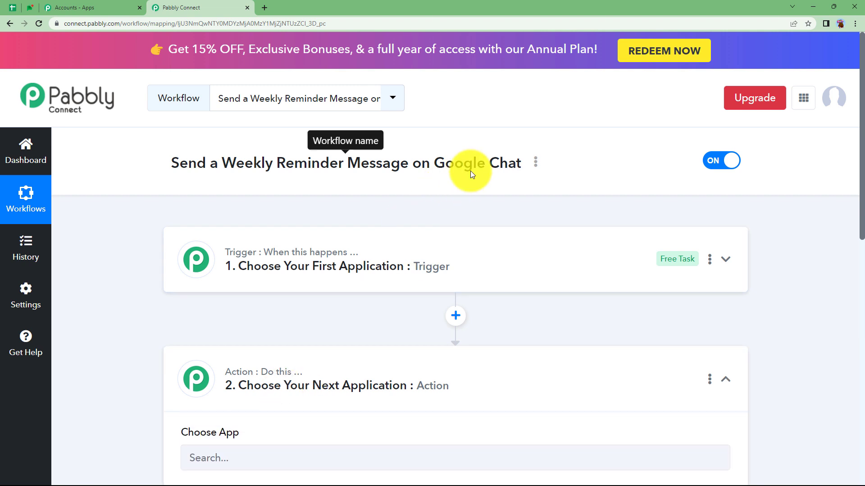
Step: Check the Google Chat space briefly, then expand the Trigger card's Choose App list
left_click(30, 8)
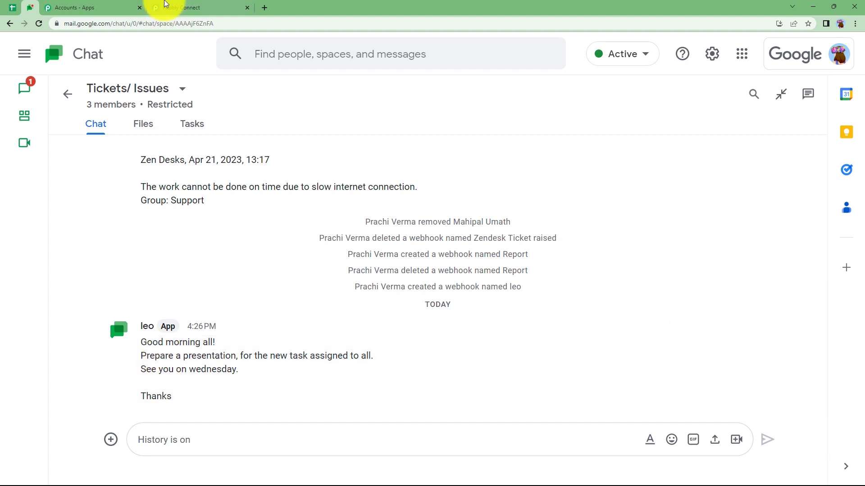
left_click(165, 5)
left_click(245, 232)
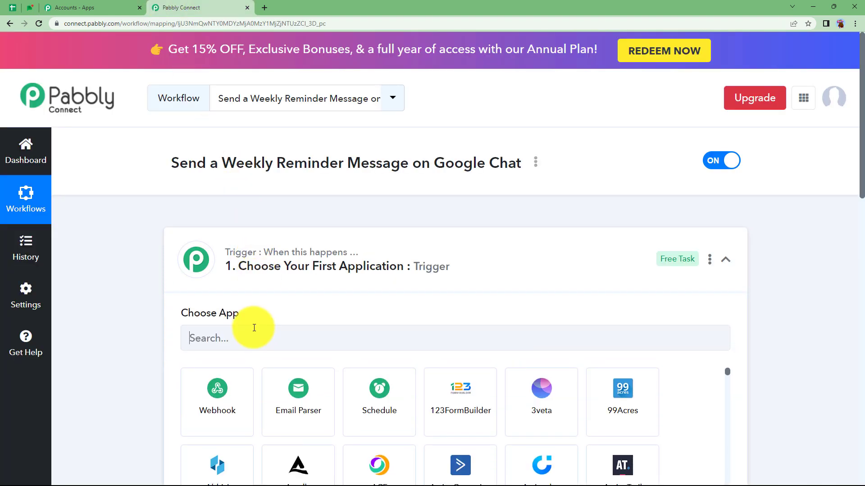
Step: Use Schedule by Pabbly as the trigger, running on days of the week with Monday selected
left_click(361, 396)
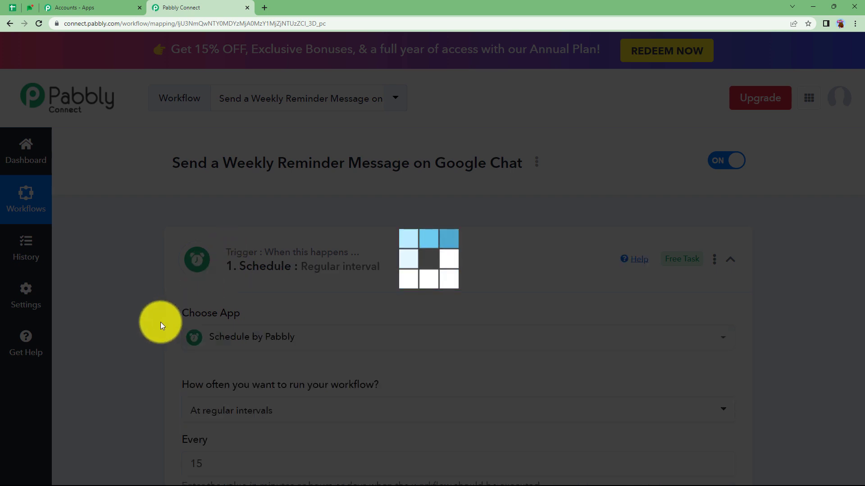
scroll(163, 317, "down", 2)
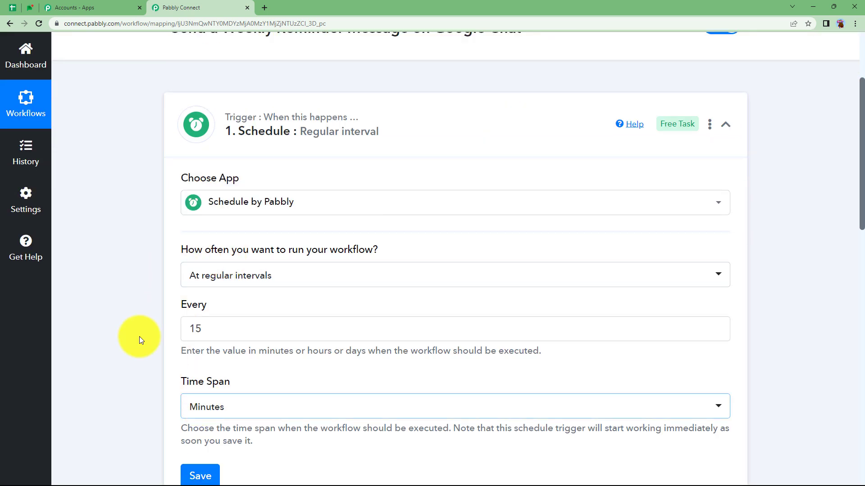
scroll(152, 309, "down", 1)
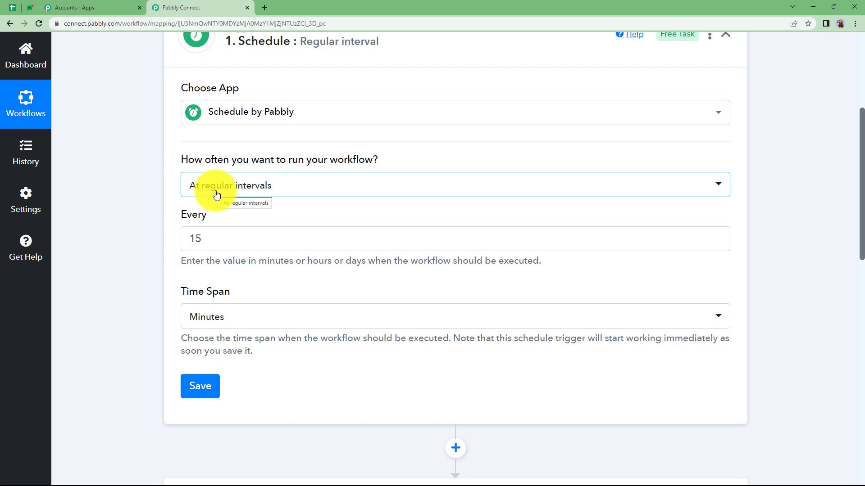
left_click(262, 187)
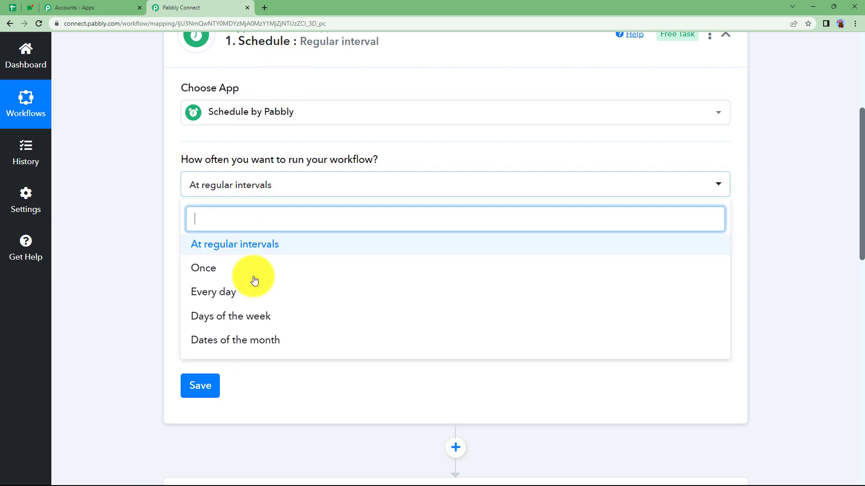
left_click(209, 323)
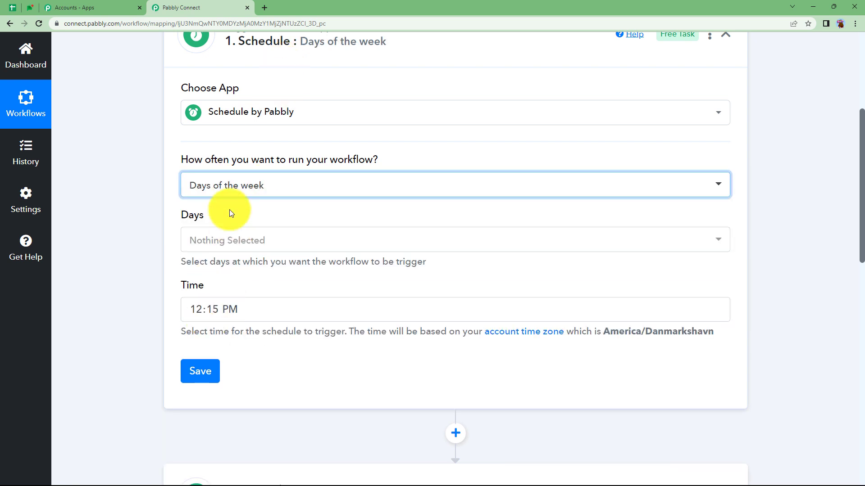
left_click(235, 240)
left_click(224, 300)
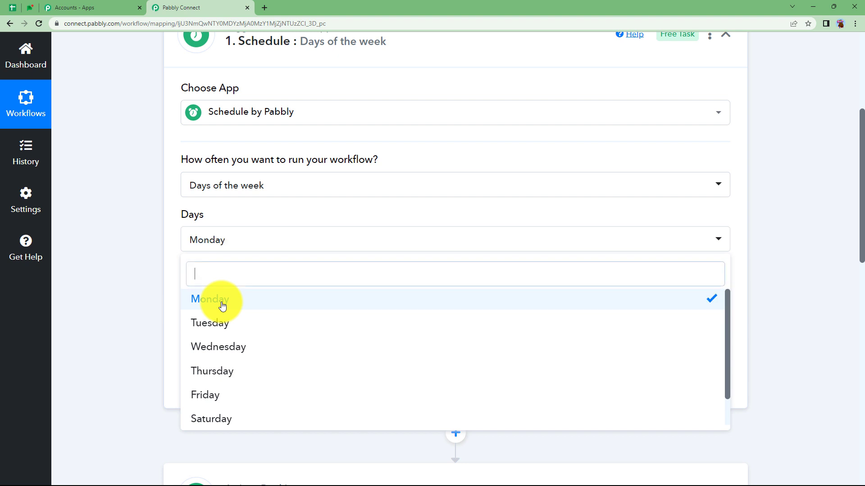
left_click(163, 280)
Step: Set the run time to 01:15 AM, save the schedule and review the Days of the week / monday response
left_click(199, 308)
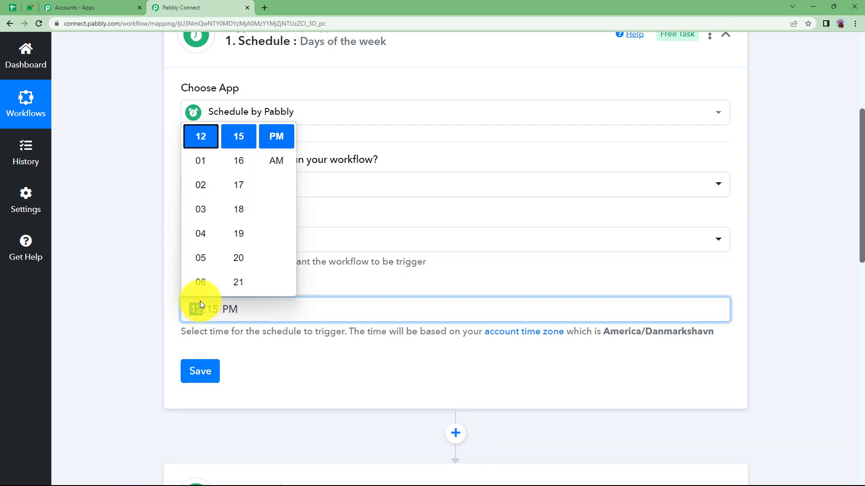
scroll(211, 162, "down", 1)
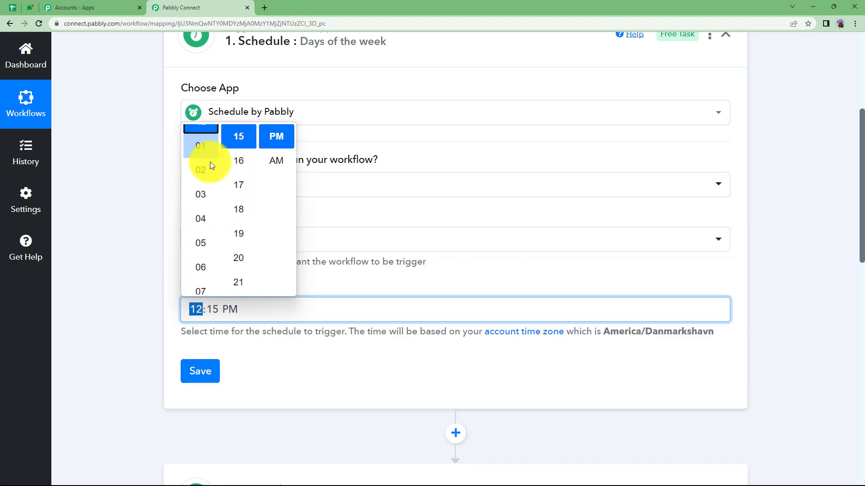
scroll(206, 189, "down", 2)
scroll(202, 201, "down", 2)
scroll(203, 201, "down", 2)
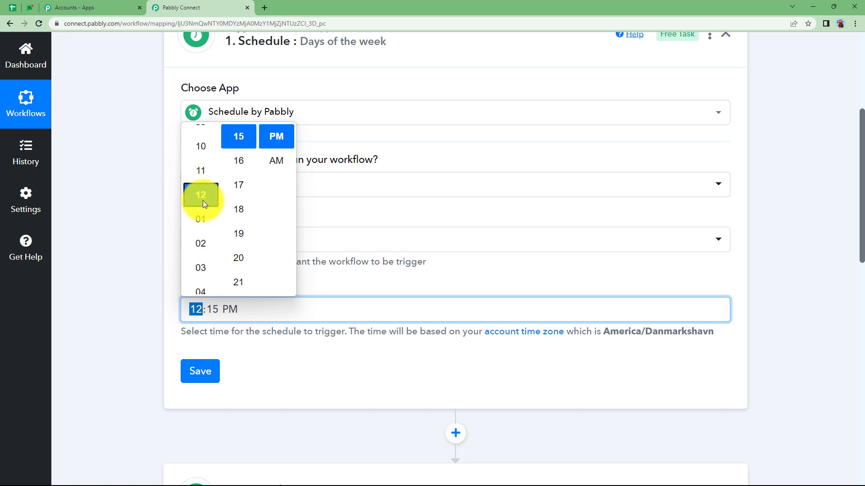
left_click(199, 233)
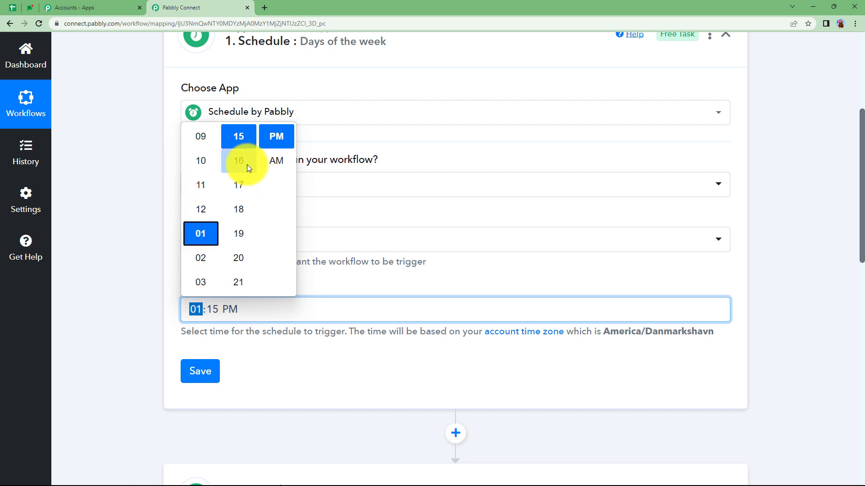
left_click(276, 156)
left_click(144, 280)
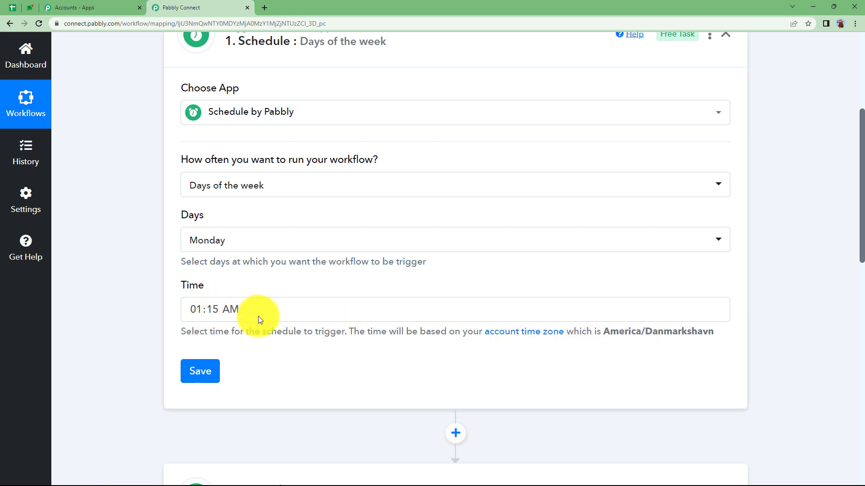
left_click(218, 370)
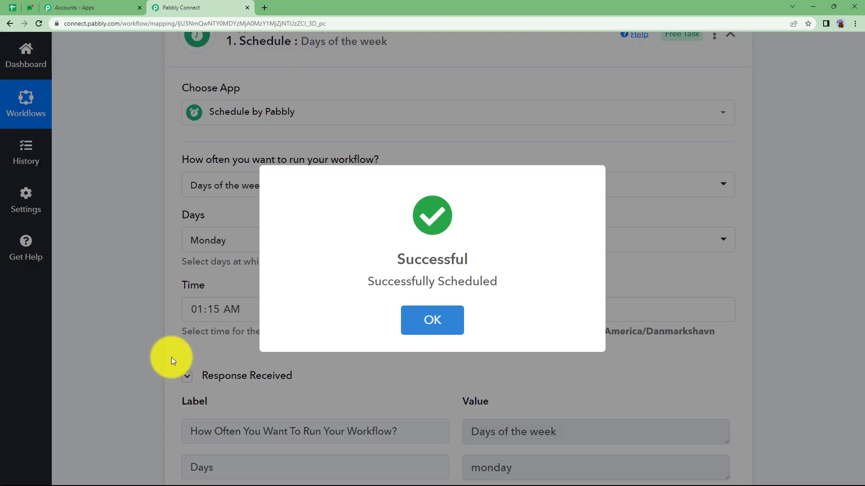
left_click(171, 357)
scroll(297, 338, "down", 2)
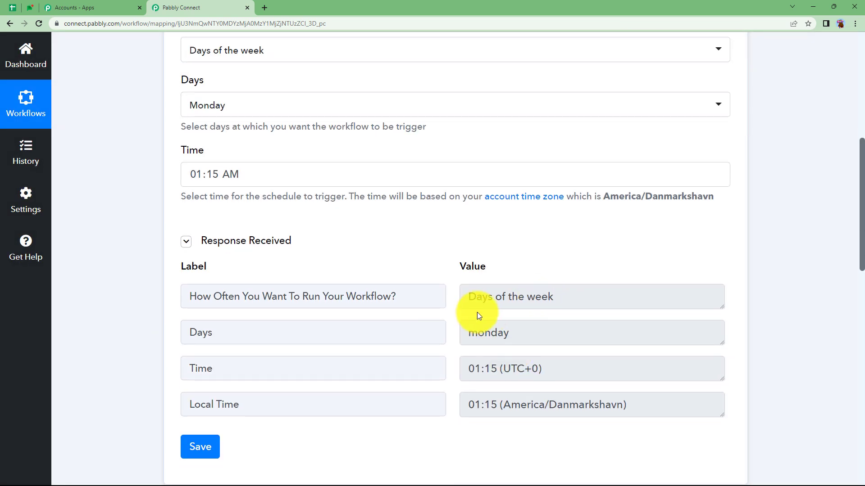
left_click_drag(563, 303, 432, 315)
left_click_drag(526, 338, 434, 350)
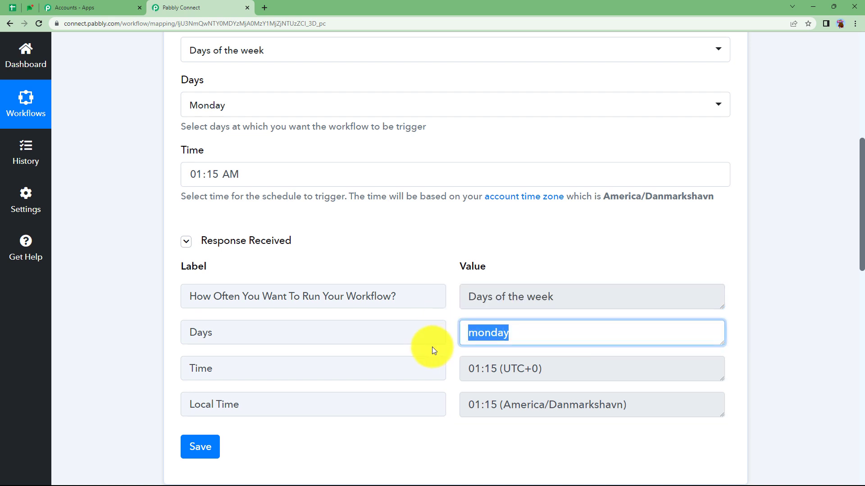
left_click_drag(568, 375, 444, 377)
scroll(316, 264, "up", 3)
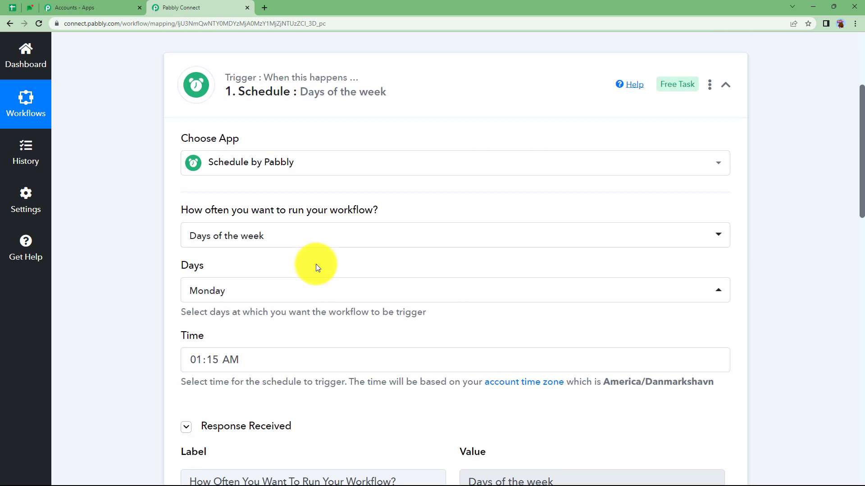
scroll(315, 264, "up", 3)
Step: Choose Google Chat Hangout as the action app with the Create Message event and connect it
left_click(332, 264)
scroll(203, 328, "down", 2)
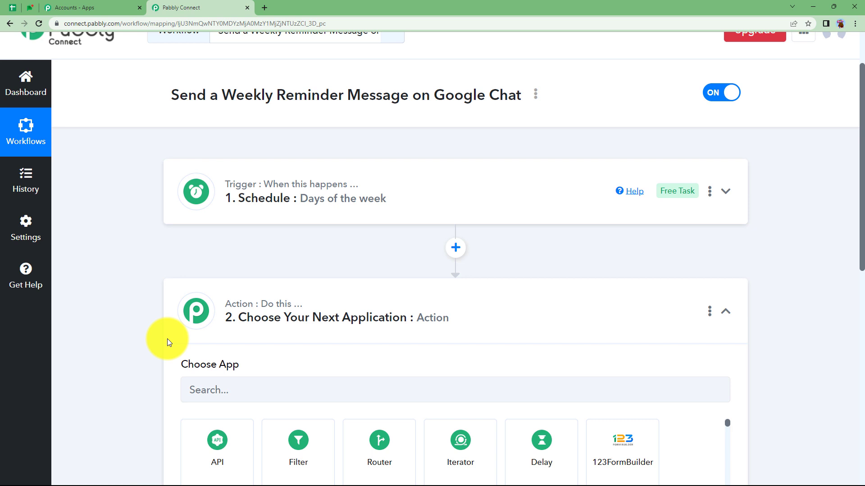
scroll(198, 334, "down", 1)
left_click(243, 271)
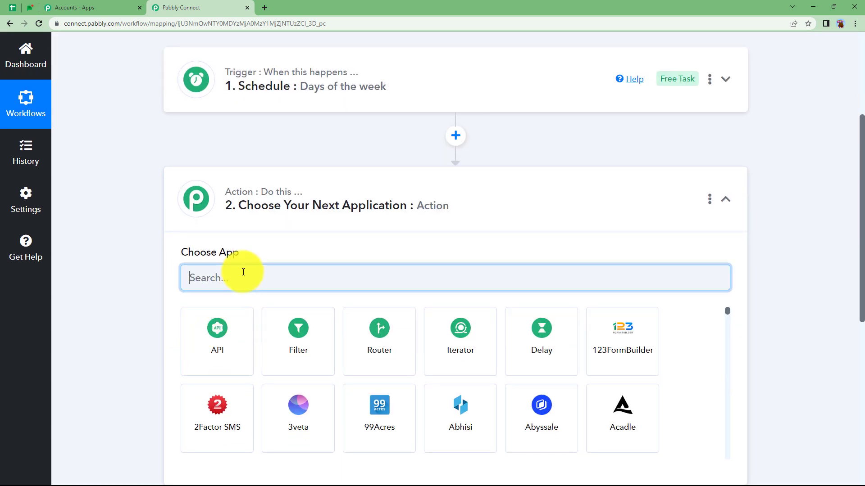
type("goog")
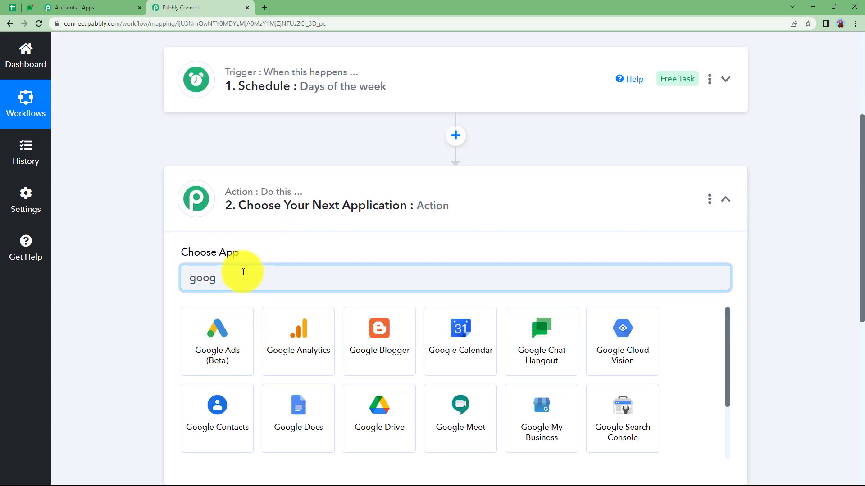
left_click(541, 345)
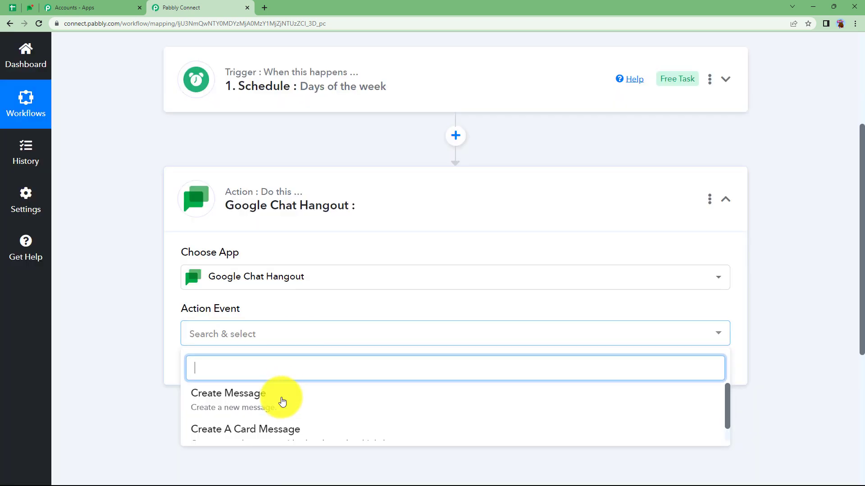
left_click(282, 399)
left_click(214, 374)
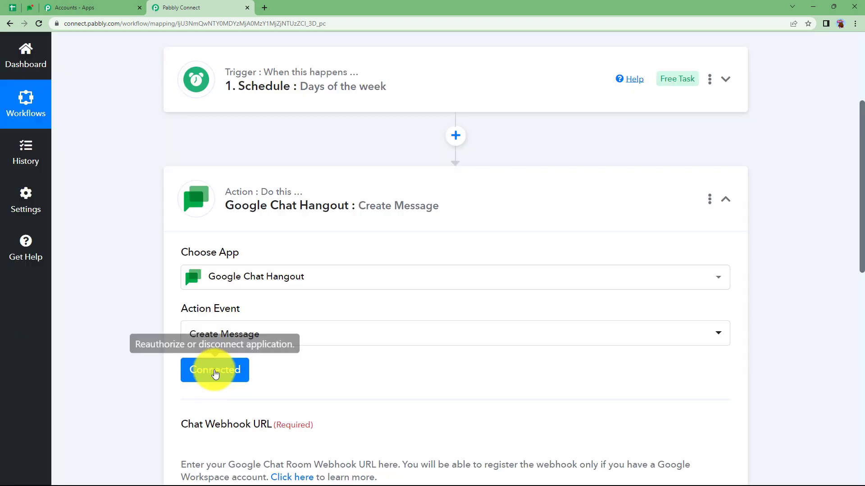
left_click(31, 8)
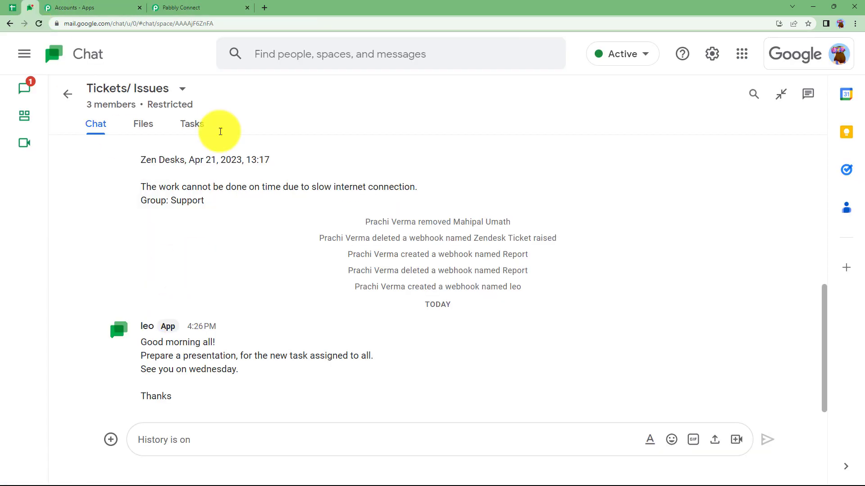
left_click(216, 7)
scroll(193, 386, "down", 2)
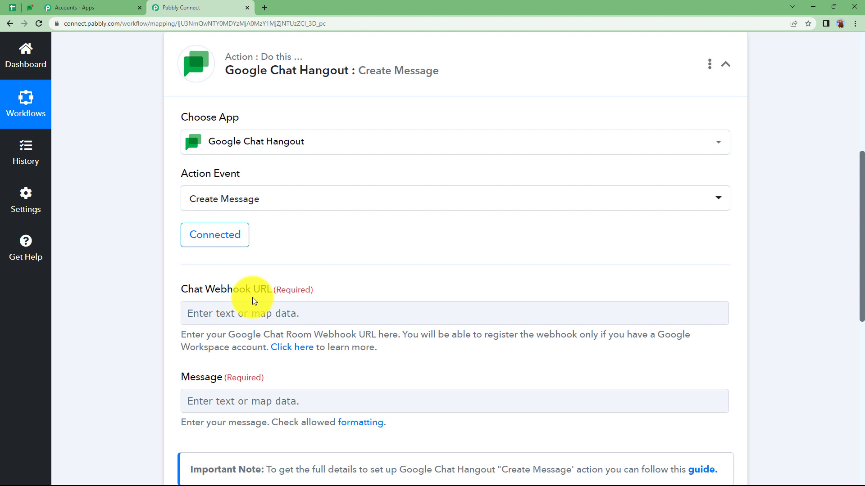
scroll(253, 301, "down", 2)
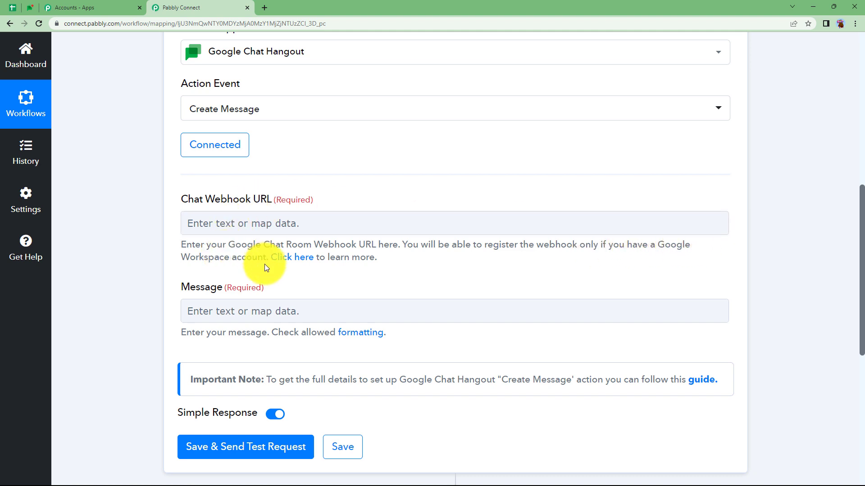
left_click(29, 4)
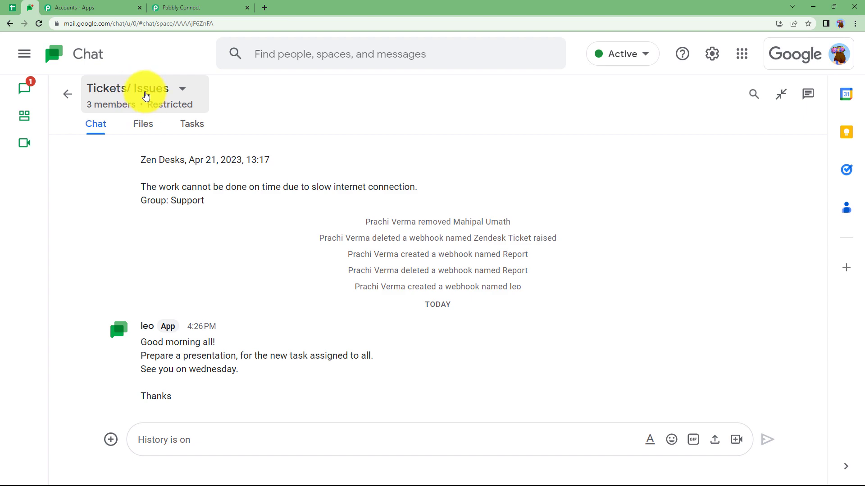
left_click(183, 8)
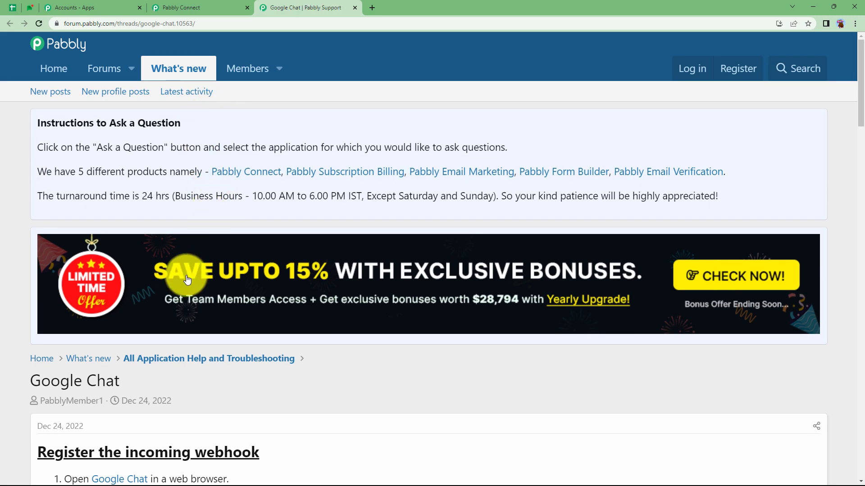
scroll(185, 276, "down", 3)
Step: Read the forum's nine webhook registration steps, copy the avatar image URL and return to Google Chat
left_click_drag(64, 211, 388, 332)
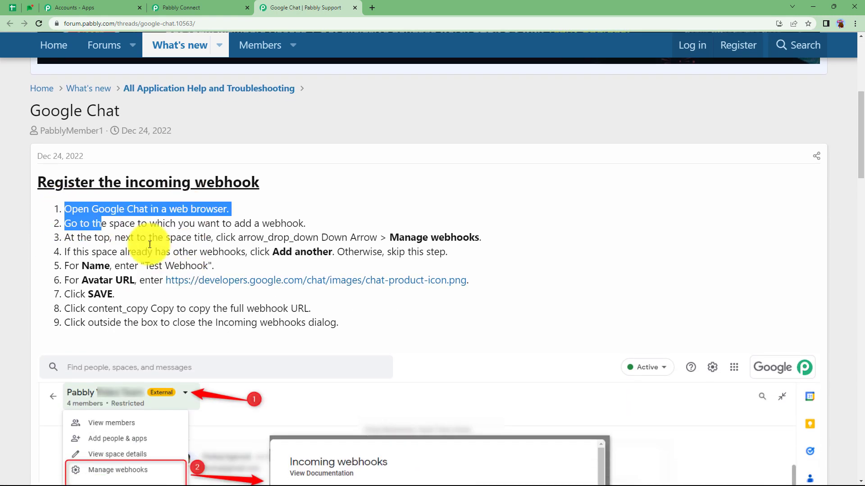
left_click(389, 333)
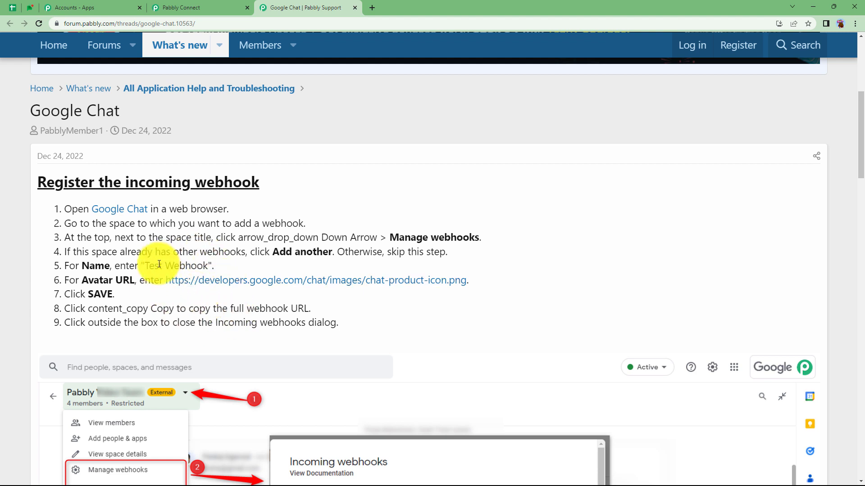
right_click(287, 287)
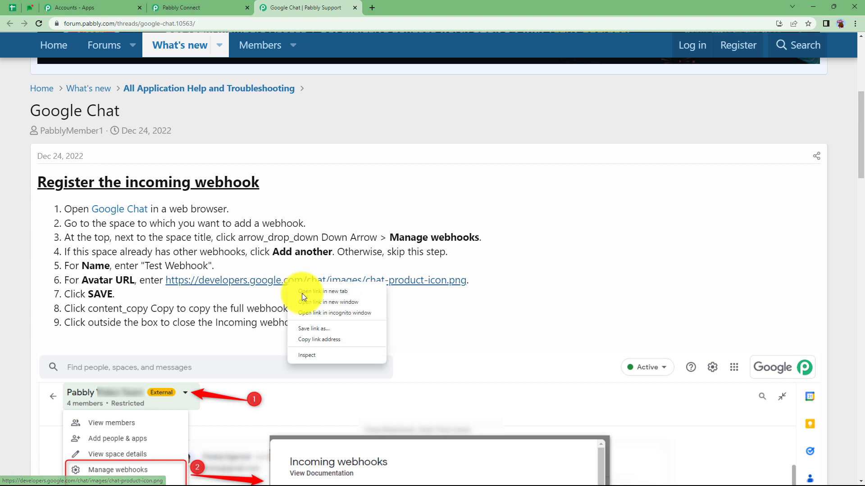
left_click(313, 340)
left_click(38, 12)
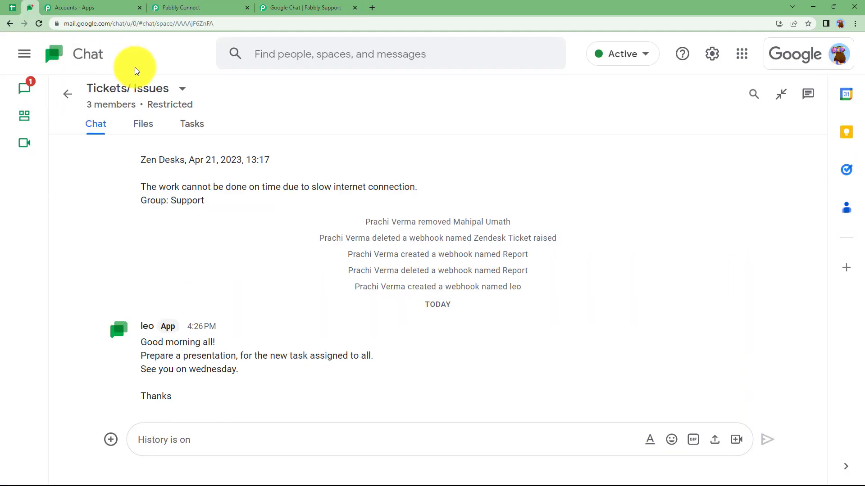
Step: In the Tickets/ Issues space's incoming webhooks, delete the old leo webhook and start adding another
left_click(182, 91)
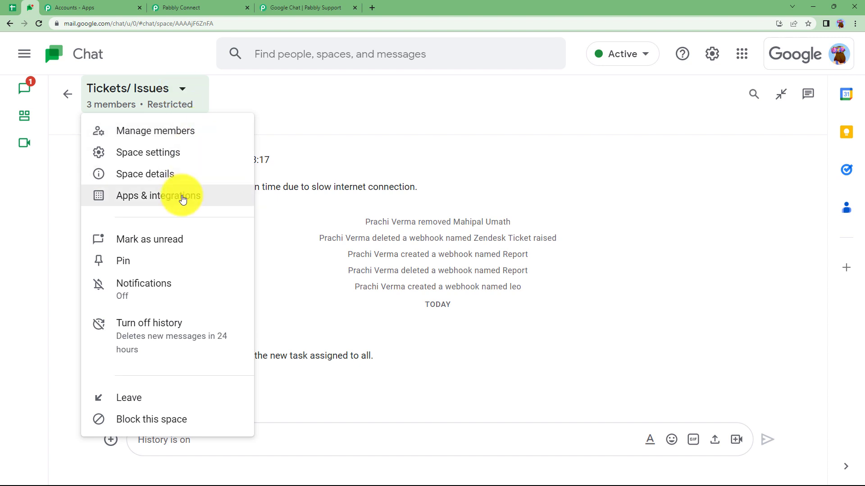
left_click(182, 198)
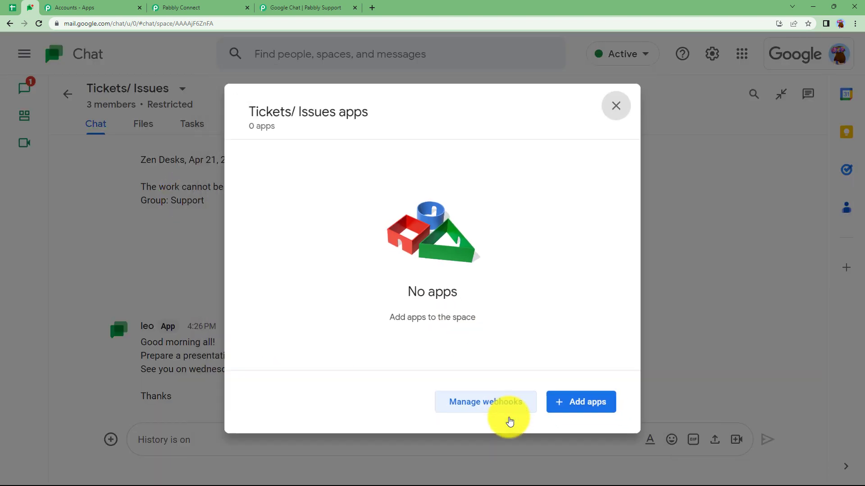
left_click(510, 419)
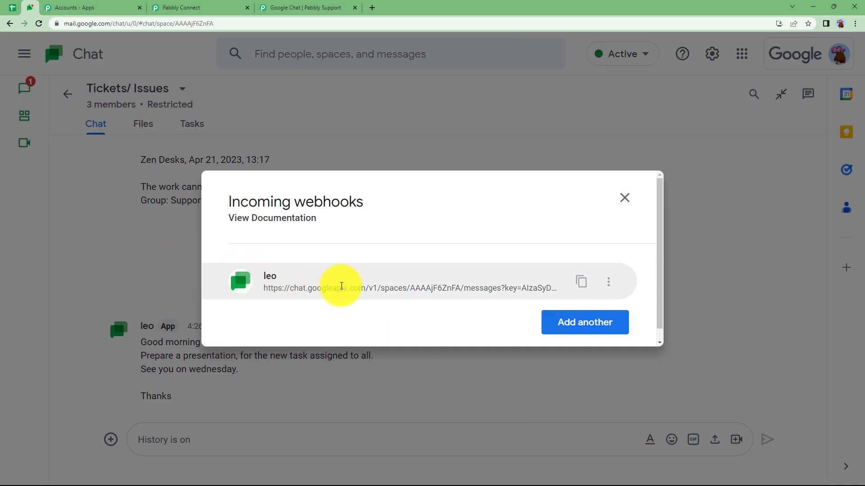
left_click(608, 282)
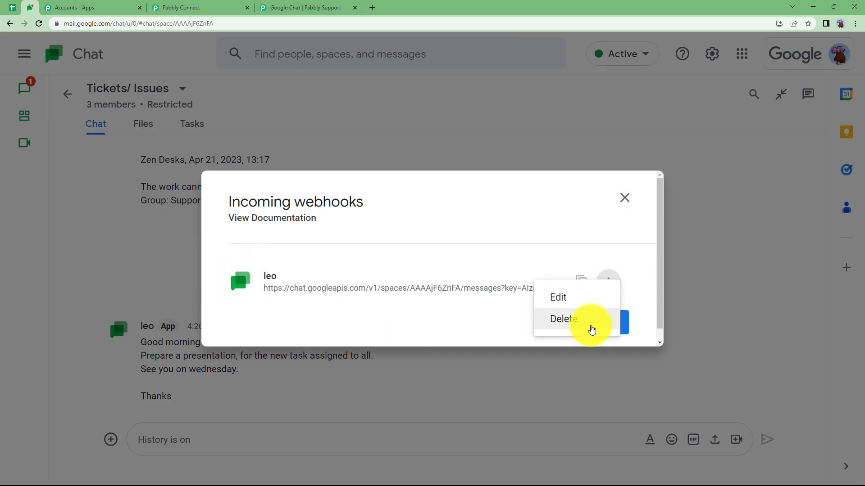
left_click(570, 325)
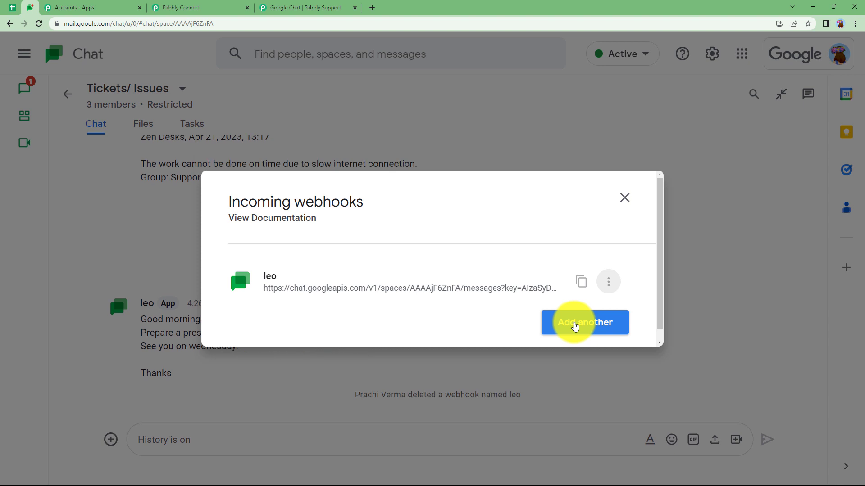
left_click(262, 230)
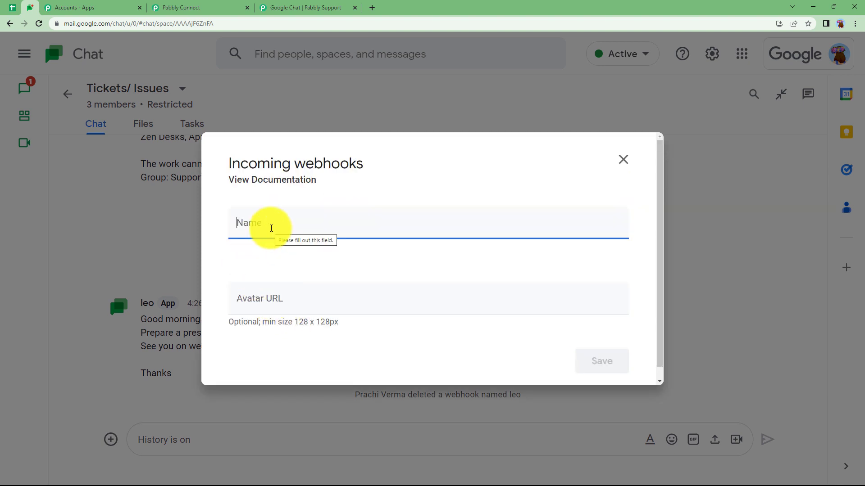
type("Team Lead")
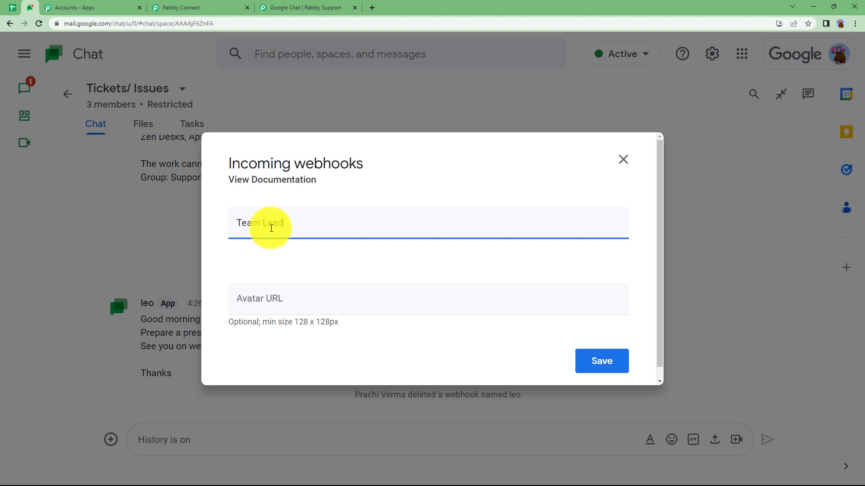
Step: Register the 'Team Lead' webhook with the pasted avatar URL, save it and copy its webhook URL
type("https://developers.google.com/chat/images/chat-product-icon.png")
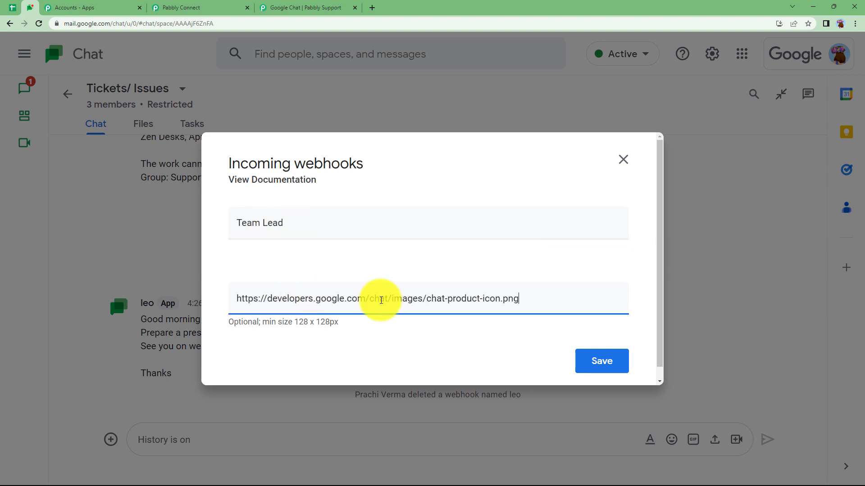
left_click(297, 8)
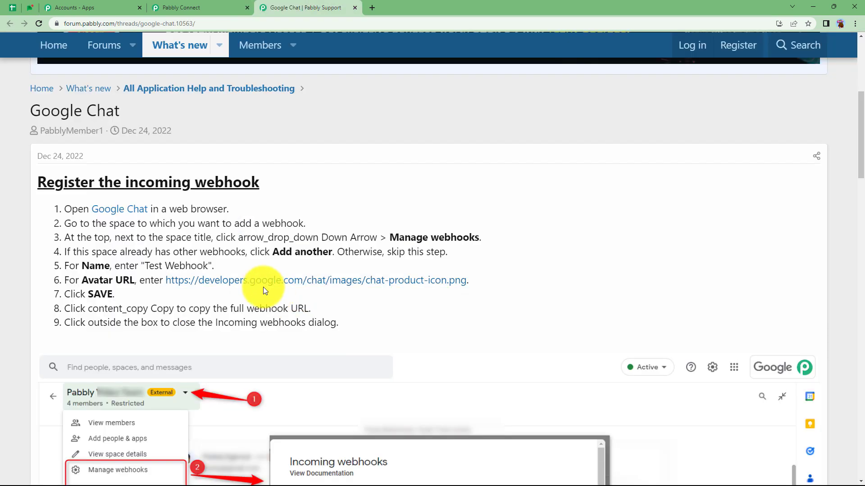
left_click(94, 7)
left_click(33, 4)
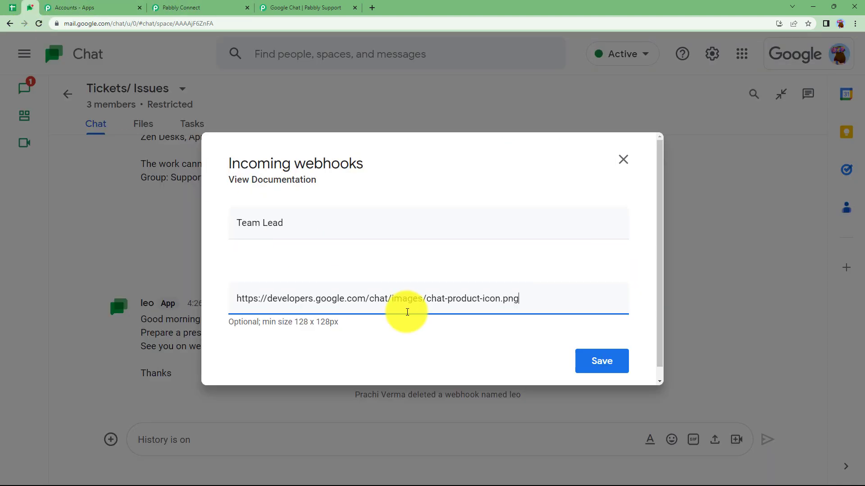
left_click(596, 365)
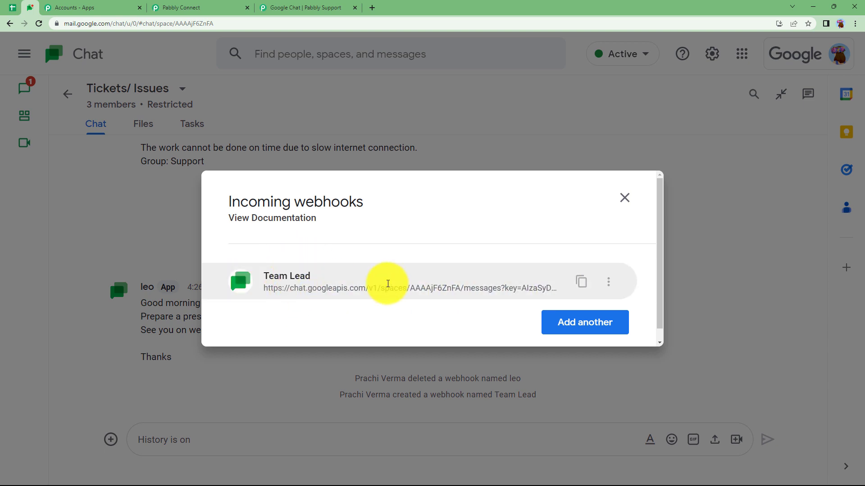
left_click(580, 283)
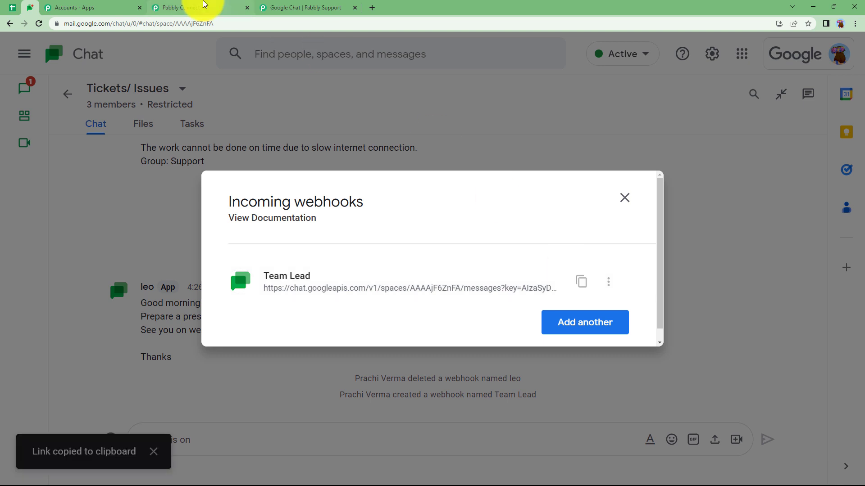
Step: Paste the Team Lead webhook URL into the Create Message action's Chat Webhook URL field
left_click(199, 7)
left_click(269, 231)
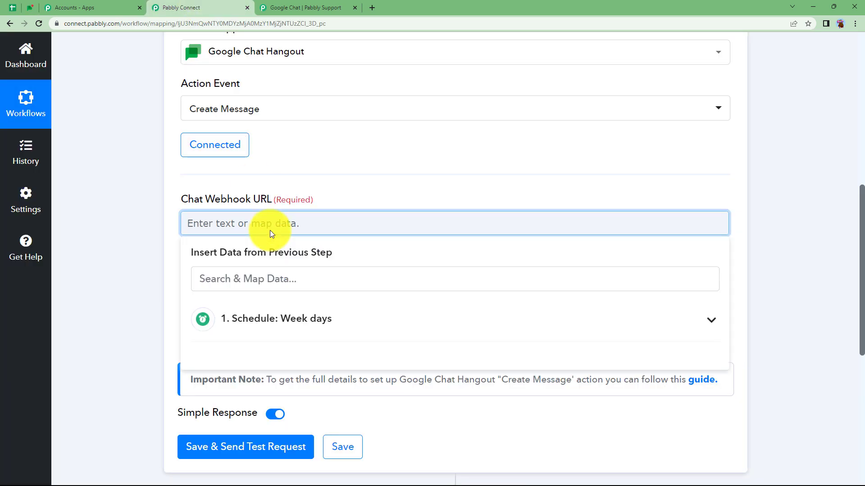
key("ctrl+v")
left_click(139, 273)
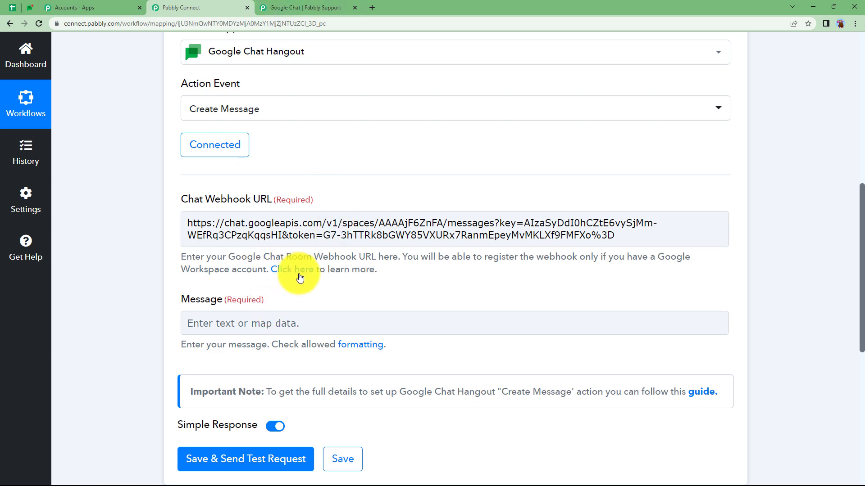
Step: After checking the forum guide and Chat tab, paste the Good Morning Folks weekly reminder into the Message field
left_click(297, 9)
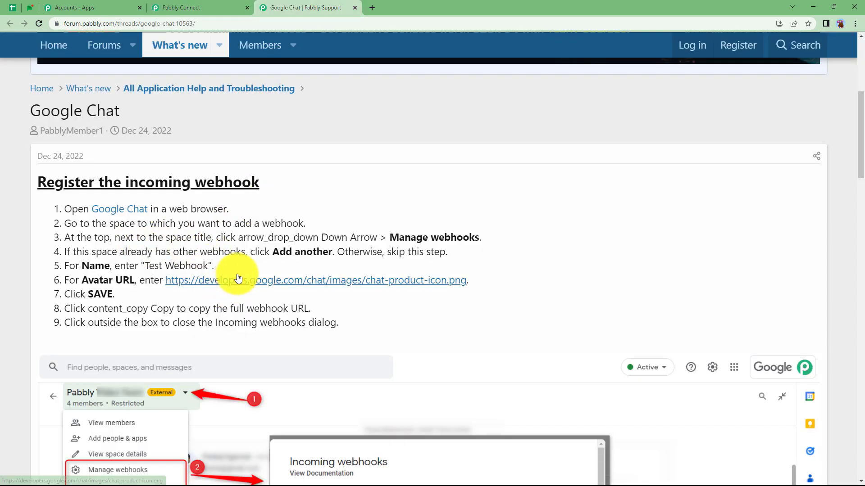
left_click(80, 6)
left_click(33, 6)
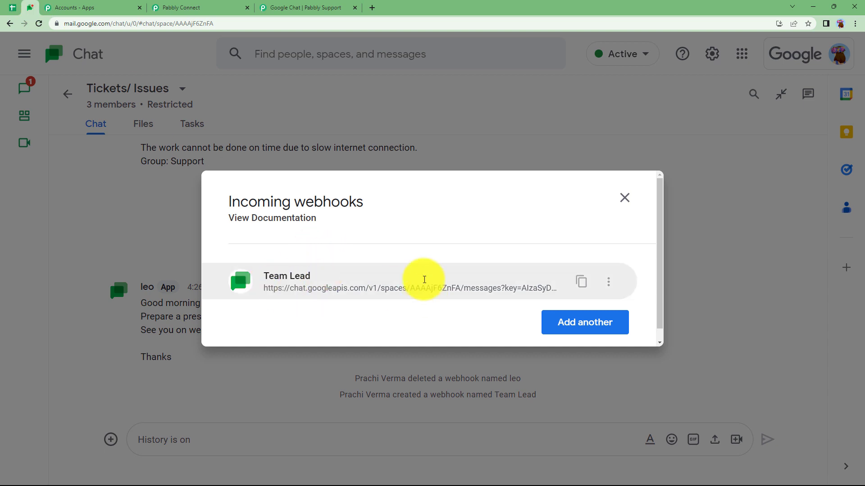
left_click(181, 8)
left_click(231, 328)
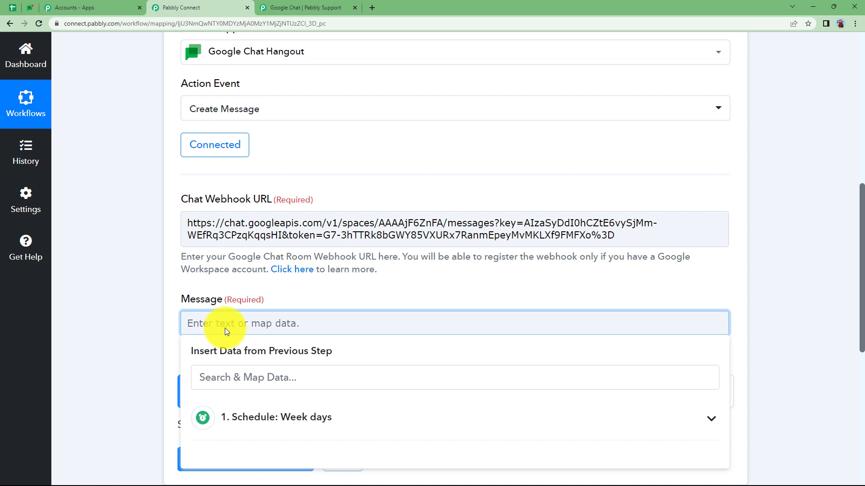
type("Good Morning Folks!  Prepare your ppts for the weekly task. Meet you on Wednesday.  Have a nice day! Thanks")
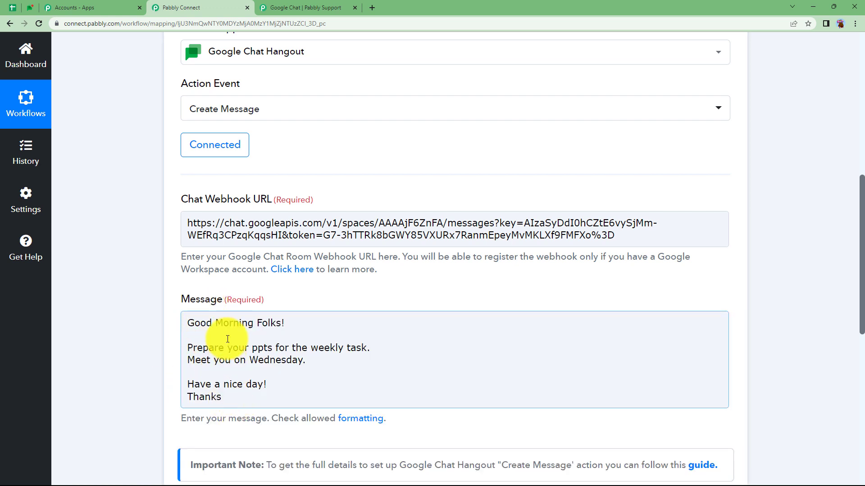
scroll(221, 342, "down", 2)
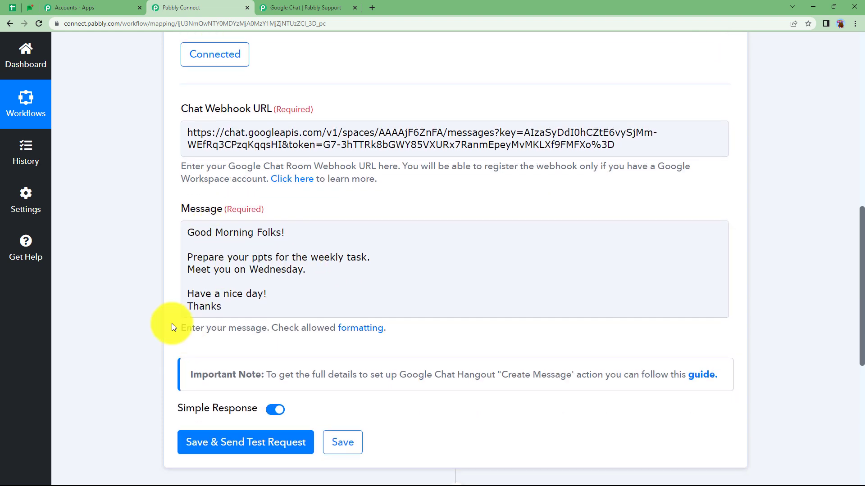
scroll(196, 290, "down", 1)
Step: Save the Create Message action and send a test request to the Team Lead webhook
left_click(236, 397)
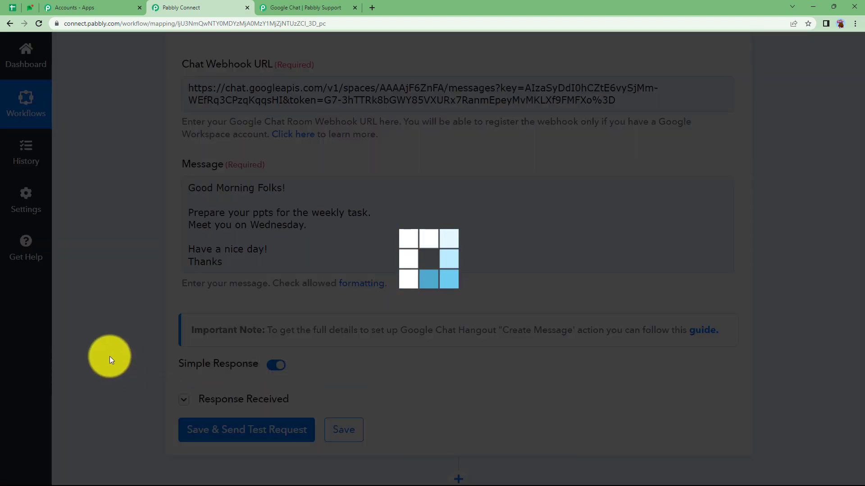
scroll(311, 384, "down", 3)
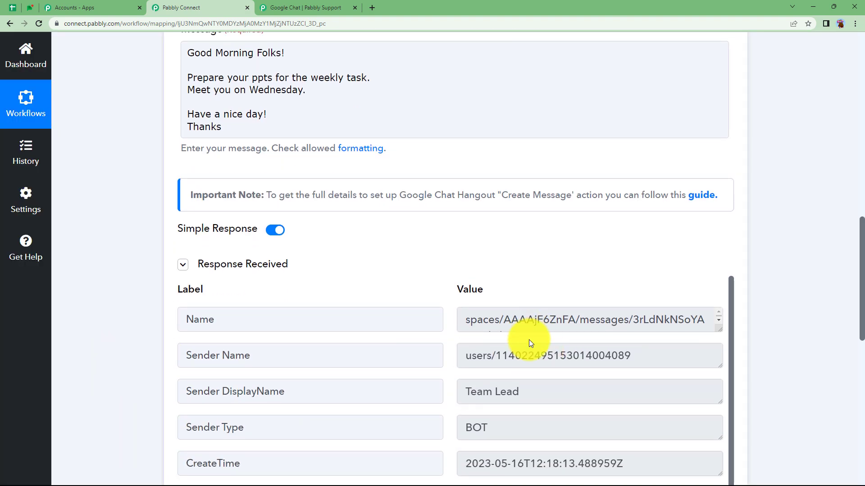
scroll(529, 339, "down", 2)
scroll(432, 395, "down", 1)
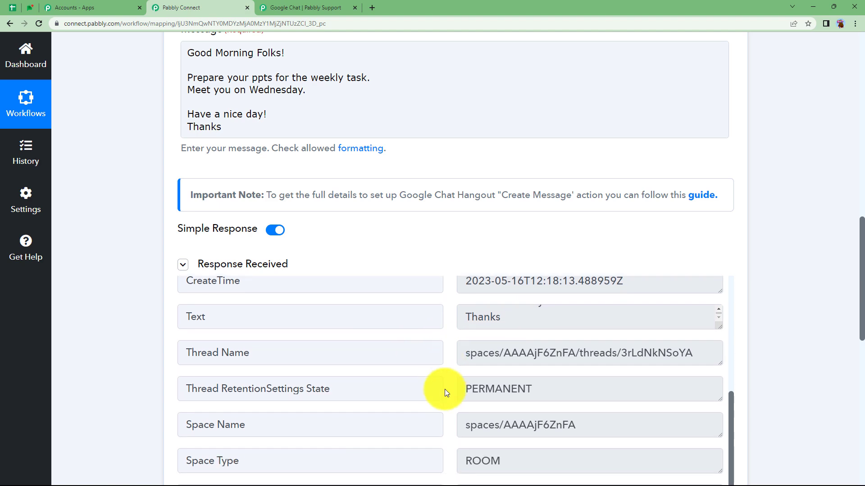
scroll(419, 402, "down", 1)
scroll(157, 354, "up", 5)
scroll(157, 353, "up", 5)
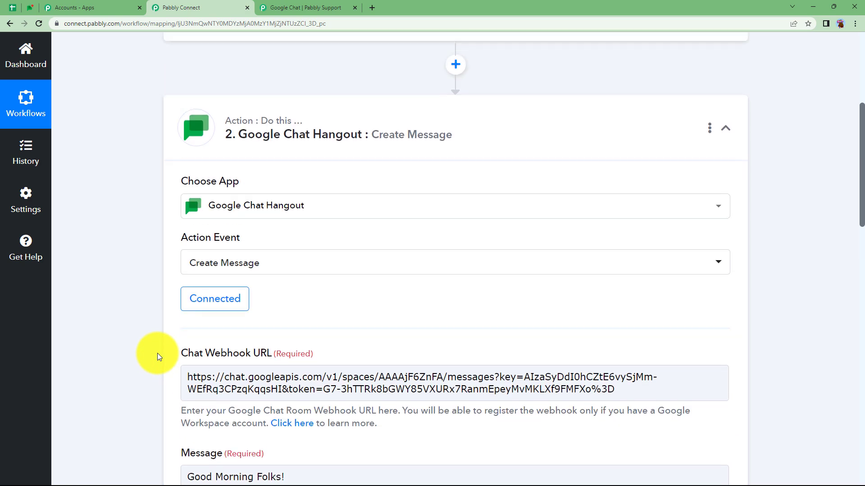
scroll(158, 354, "up", 4)
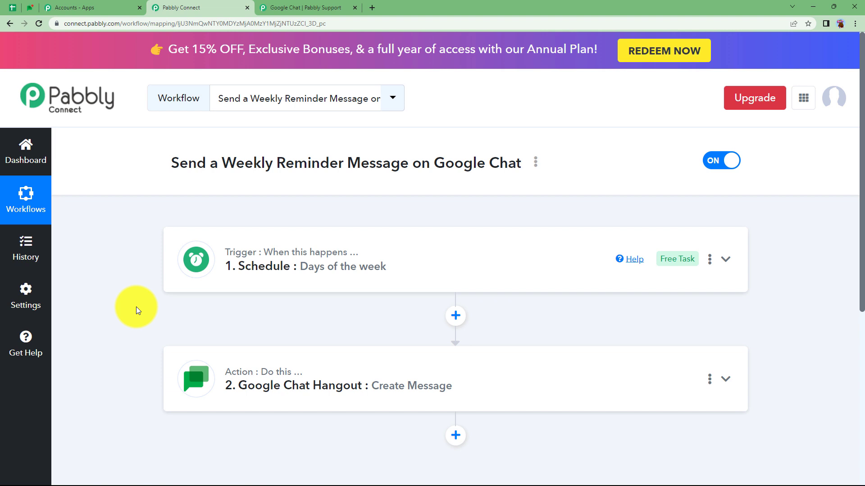
Step: Confirm the Team Lead reminder in the Tickets/ Issues space, then return to the Pabbly Connect workflow
left_click(28, 8)
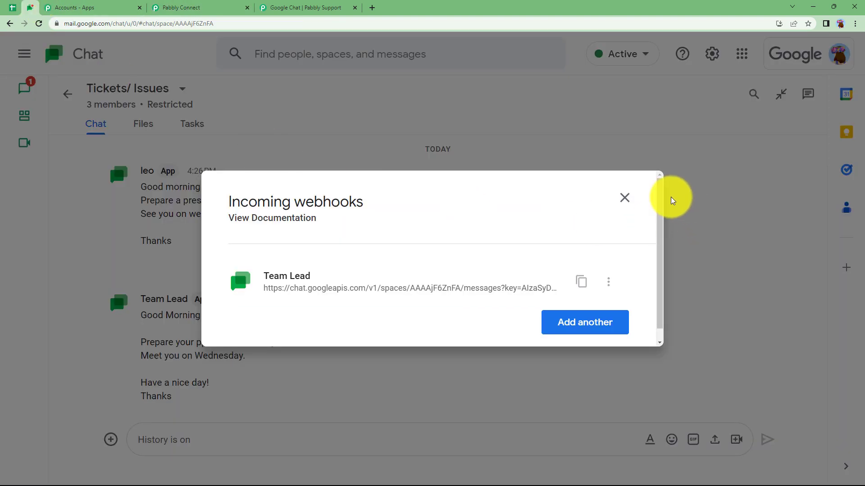
left_click(625, 198)
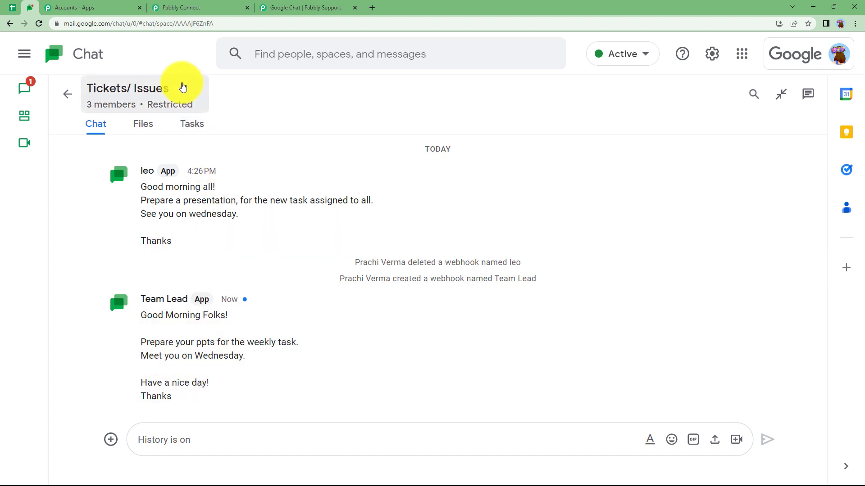
left_click(181, 88)
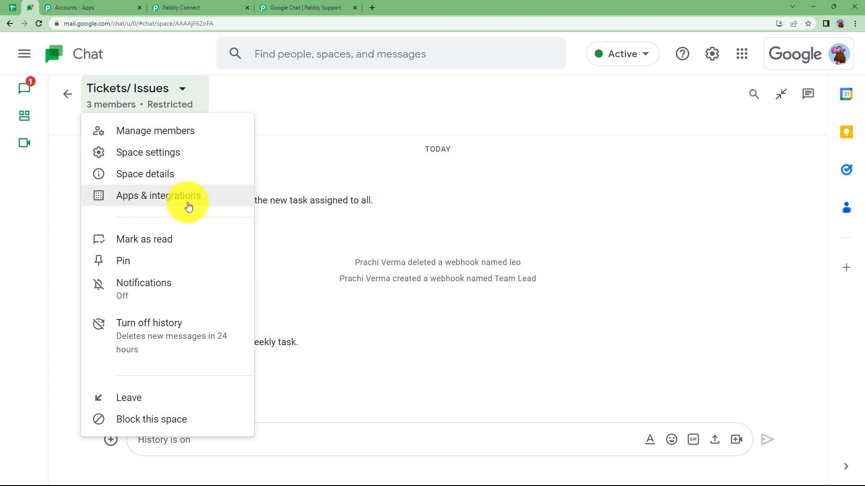
left_click(223, 7)
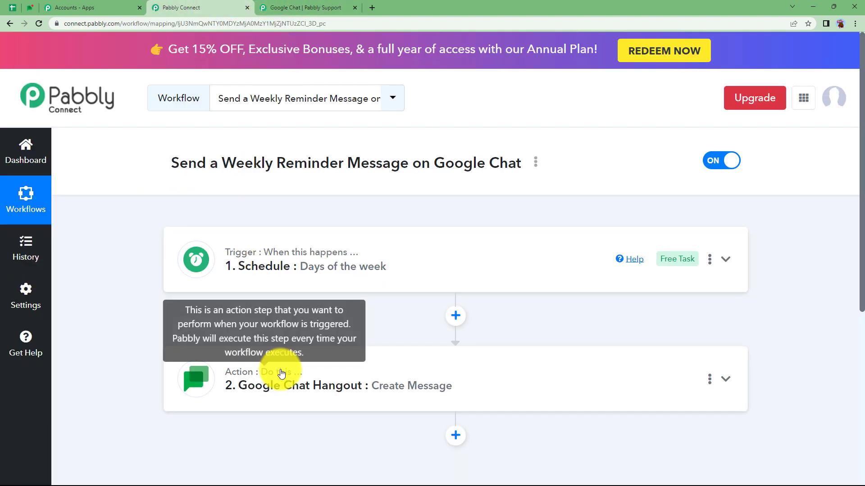